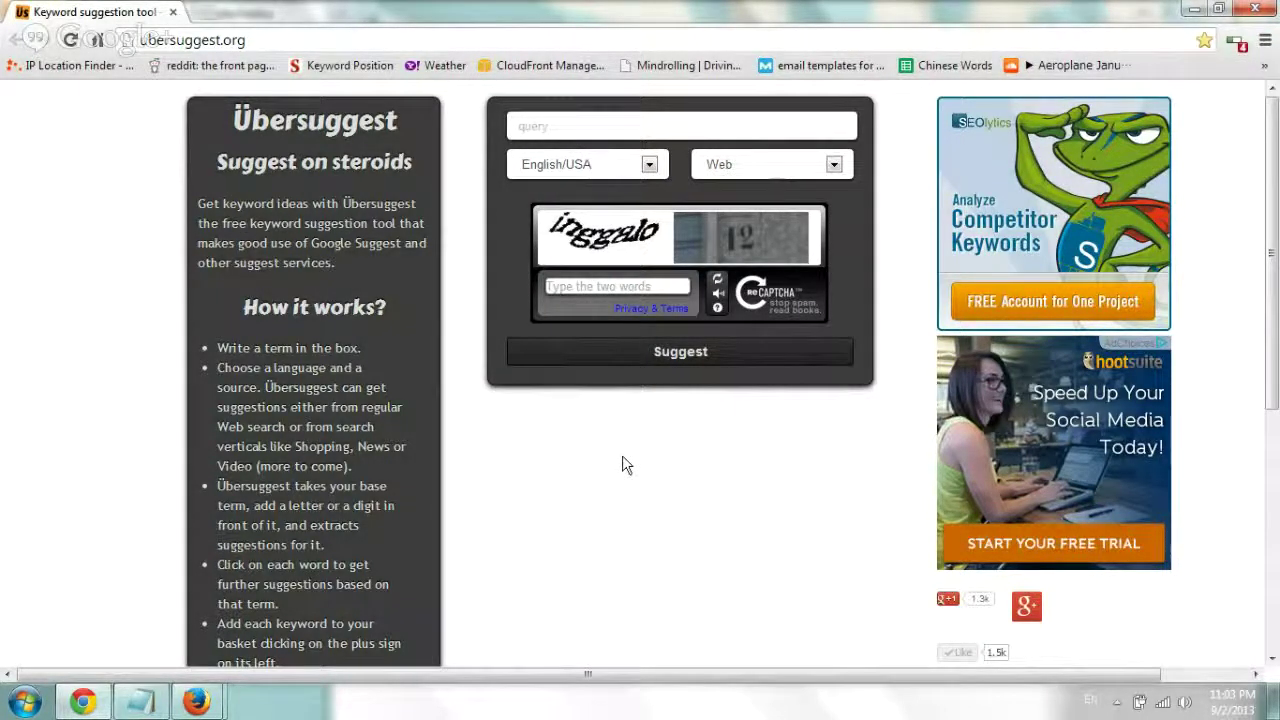
Step: Open the Google homepage in a new browser tab
{"action": "left_click", "coordinate": [200, 12]}
{"action": "type", "text": "go"}
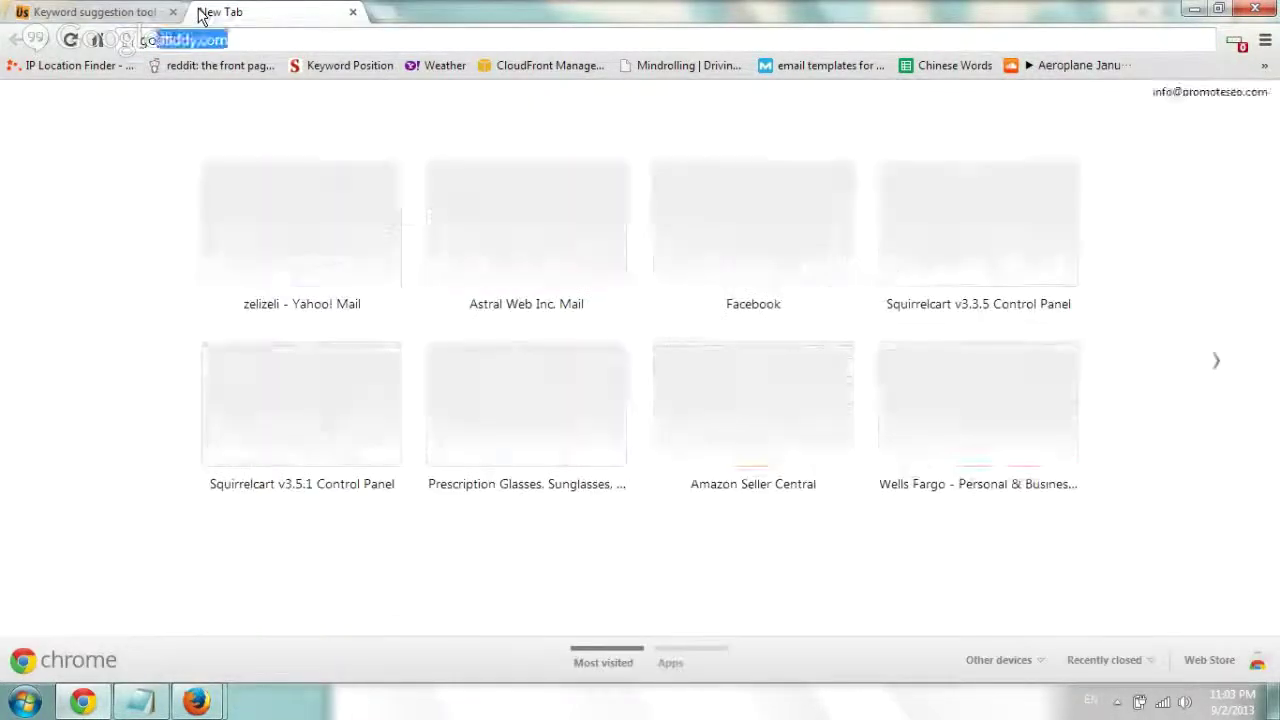
{"action": "type", "text": "ogle.c"}
{"action": "key", "text": "Return"}
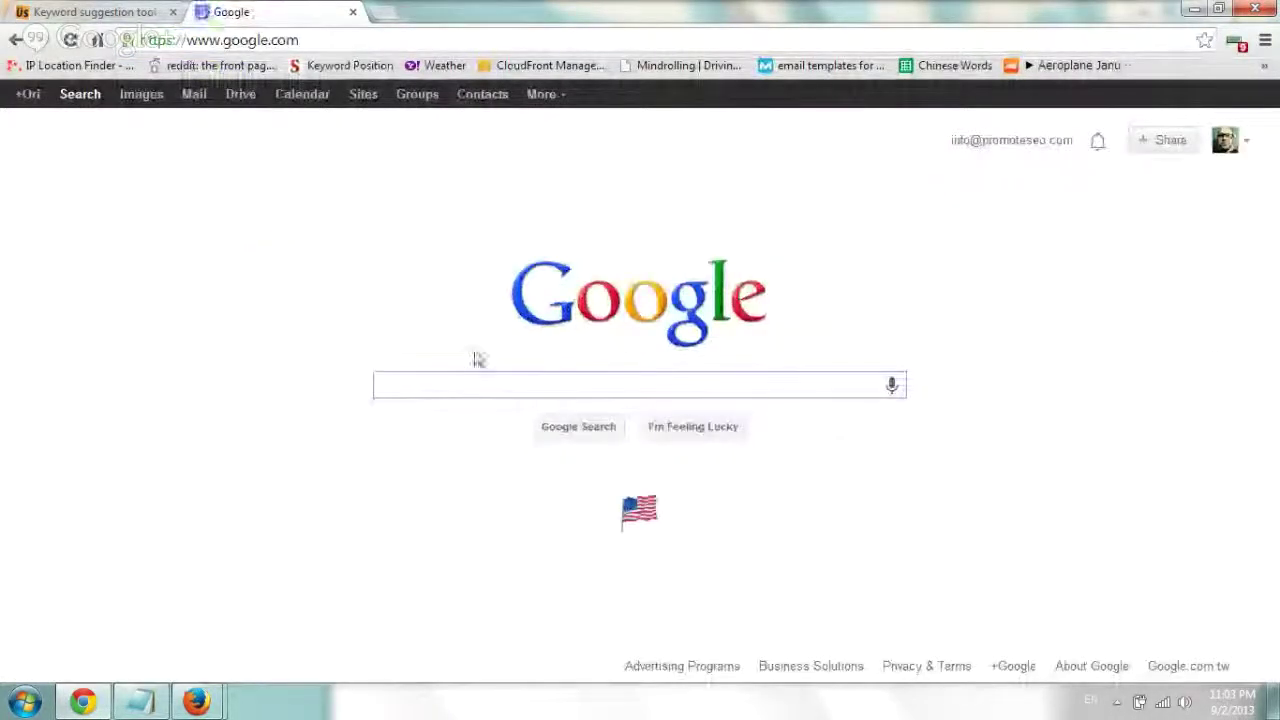
Step: Enter "baskteball" in Google's search box and extend it with "a" to view the autocomplete suggestions without running the search
{"action": "left_click", "coordinate": [491, 385]}
{"action": "type", "text": "baskteball"}
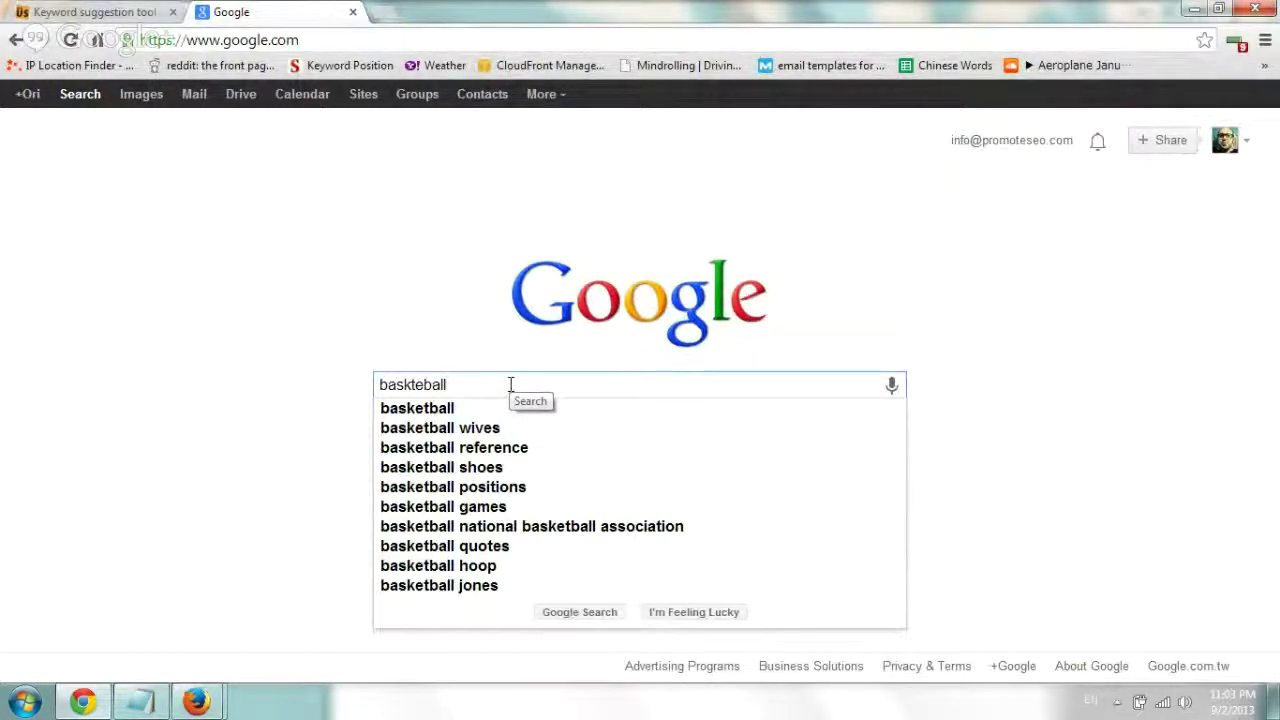
{"action": "type", "text": "a"}
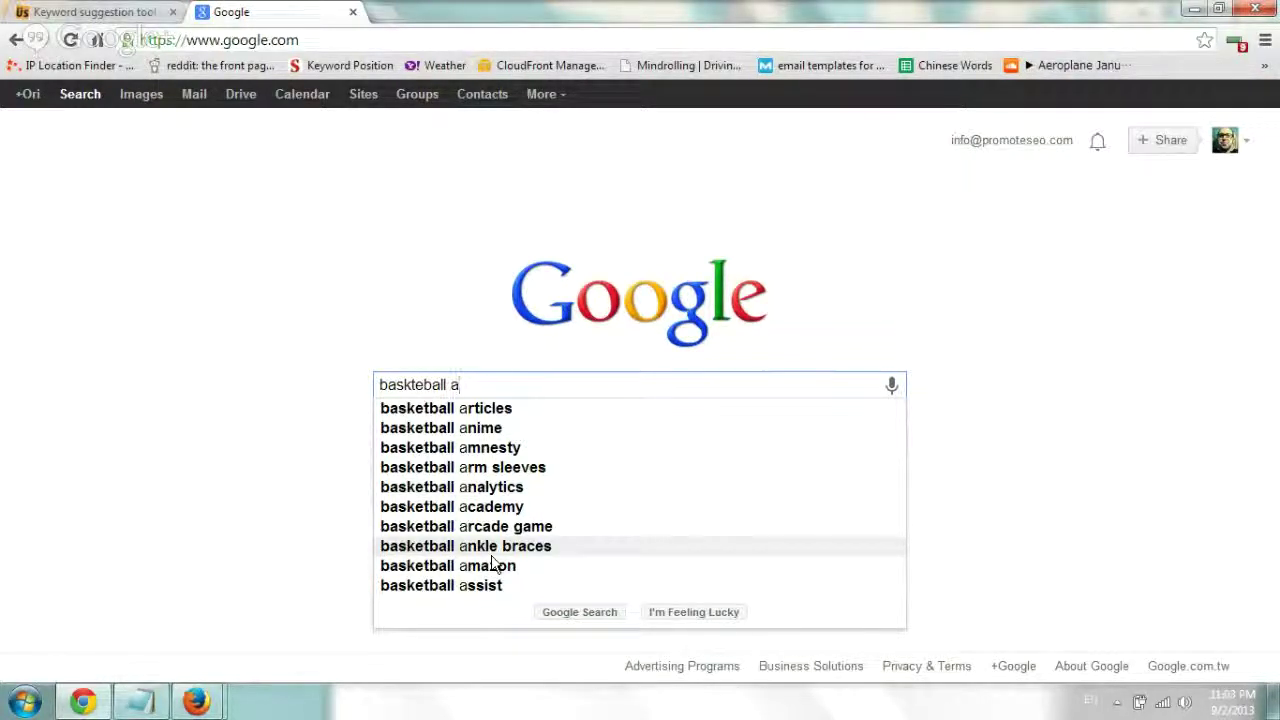
Step: Return to Übersuggest, enter BASKETBALL as the query, solve the captcha and request the keyword suggestions
{"action": "left_click", "coordinate": [157, 8]}
{"action": "left_click", "coordinate": [608, 126]}
{"action": "type", "text": "BASKETBALL"}
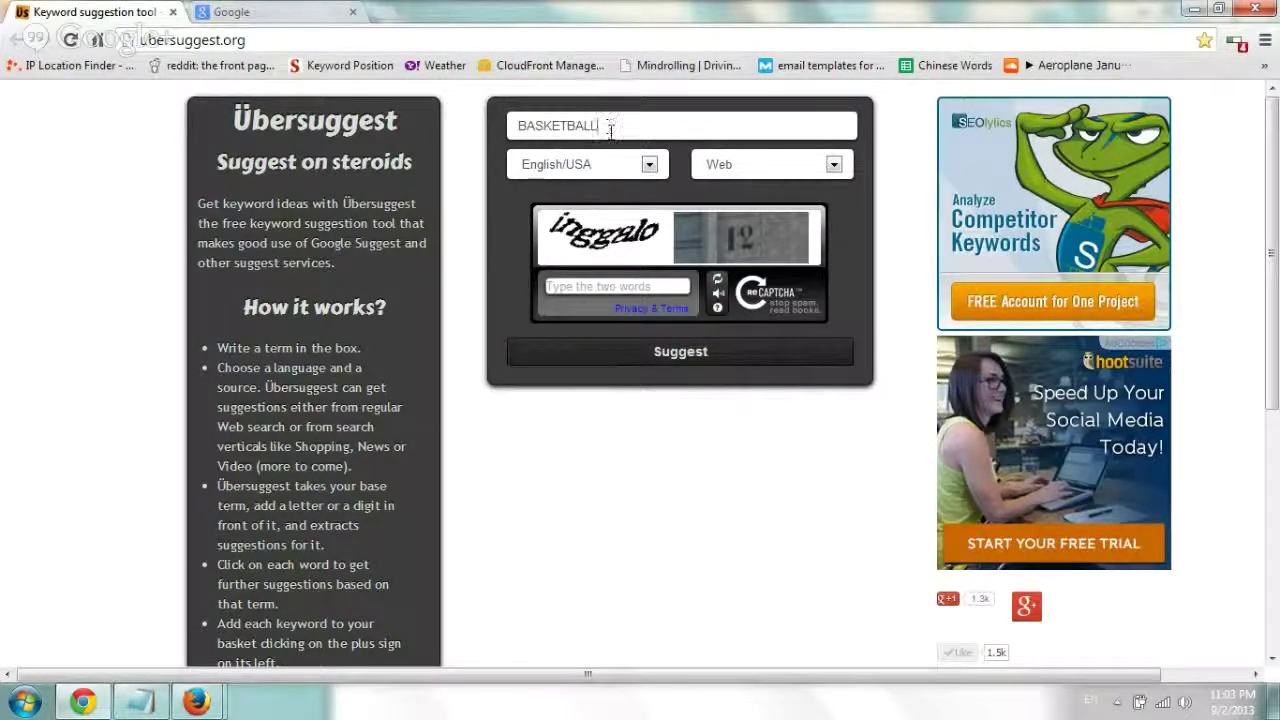
{"action": "left_click", "coordinate": [620, 286]}
{"action": "type", "text": "inggalo"}
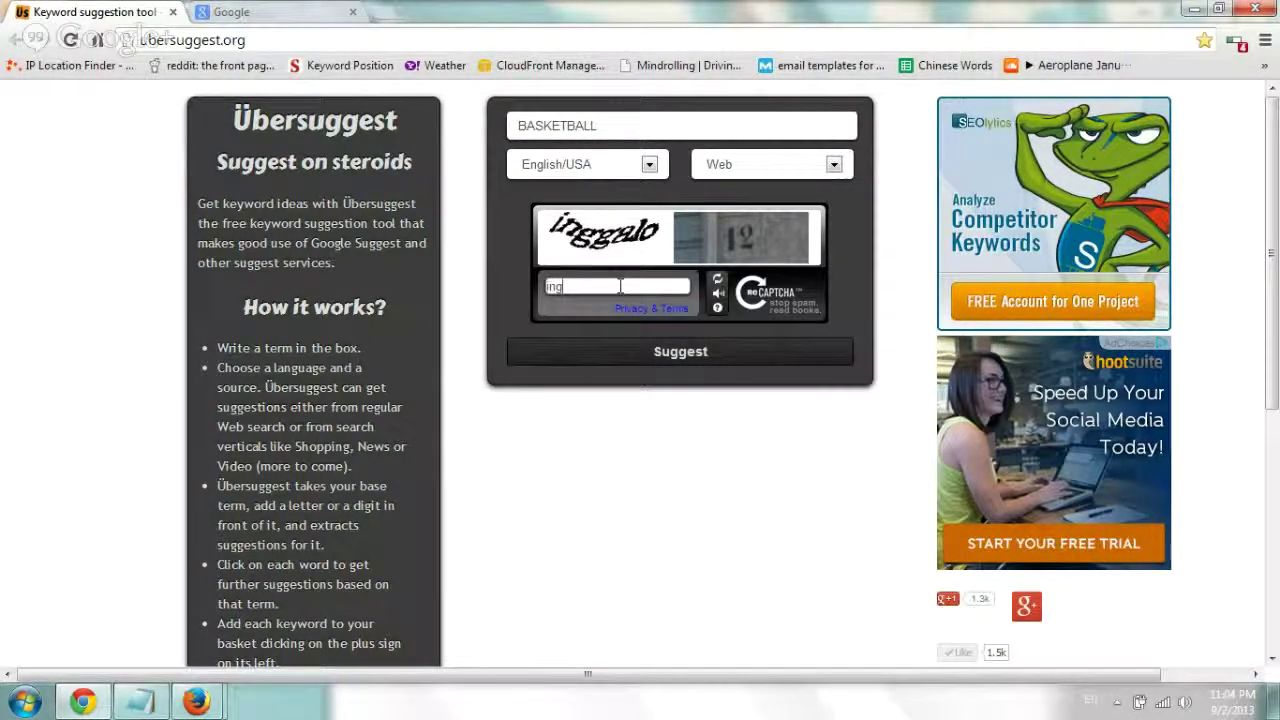
{"action": "type", "text": " 12"}
{"action": "left_click", "coordinate": [675, 358]}
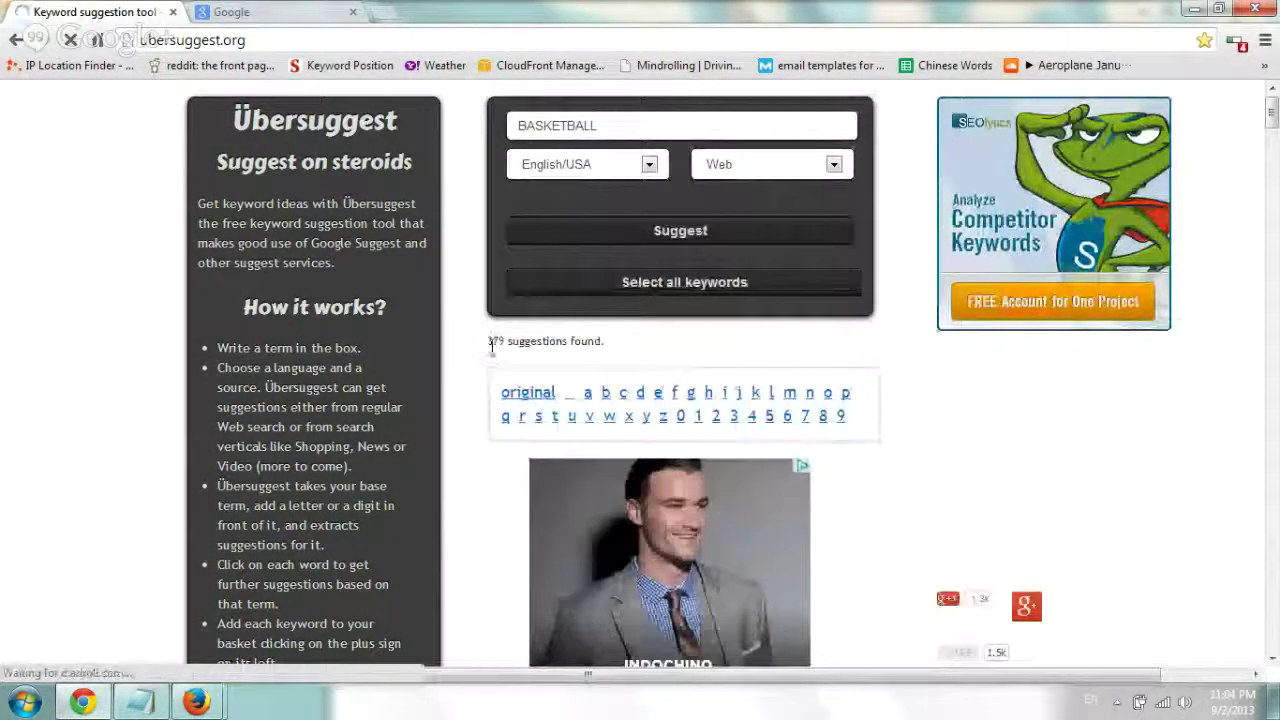
Step: Add "basketball reference" and "basketball games" from the BASKETBALL group to the keyword basket
{"action": "scroll", "coordinate": [472, 383], "scroll_direction": "down", "scroll_amount": 5}
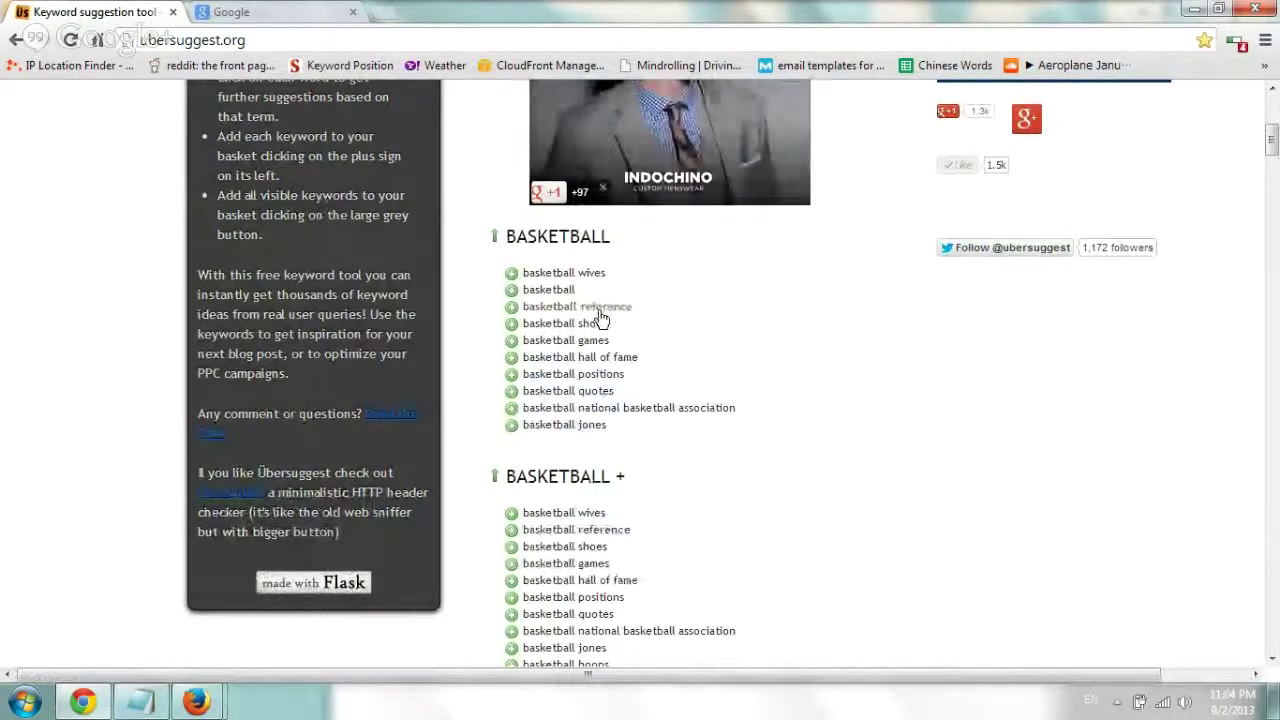
{"action": "left_click", "coordinate": [511, 307]}
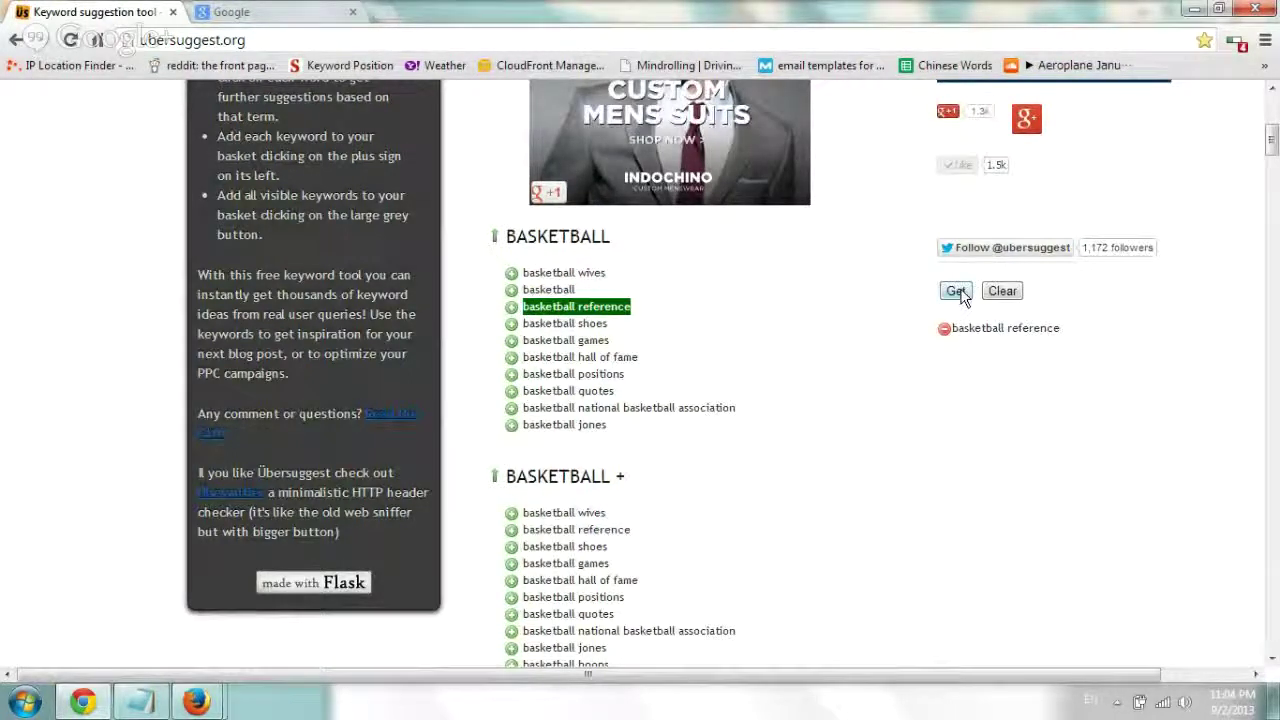
{"action": "left_click", "coordinate": [511, 340]}
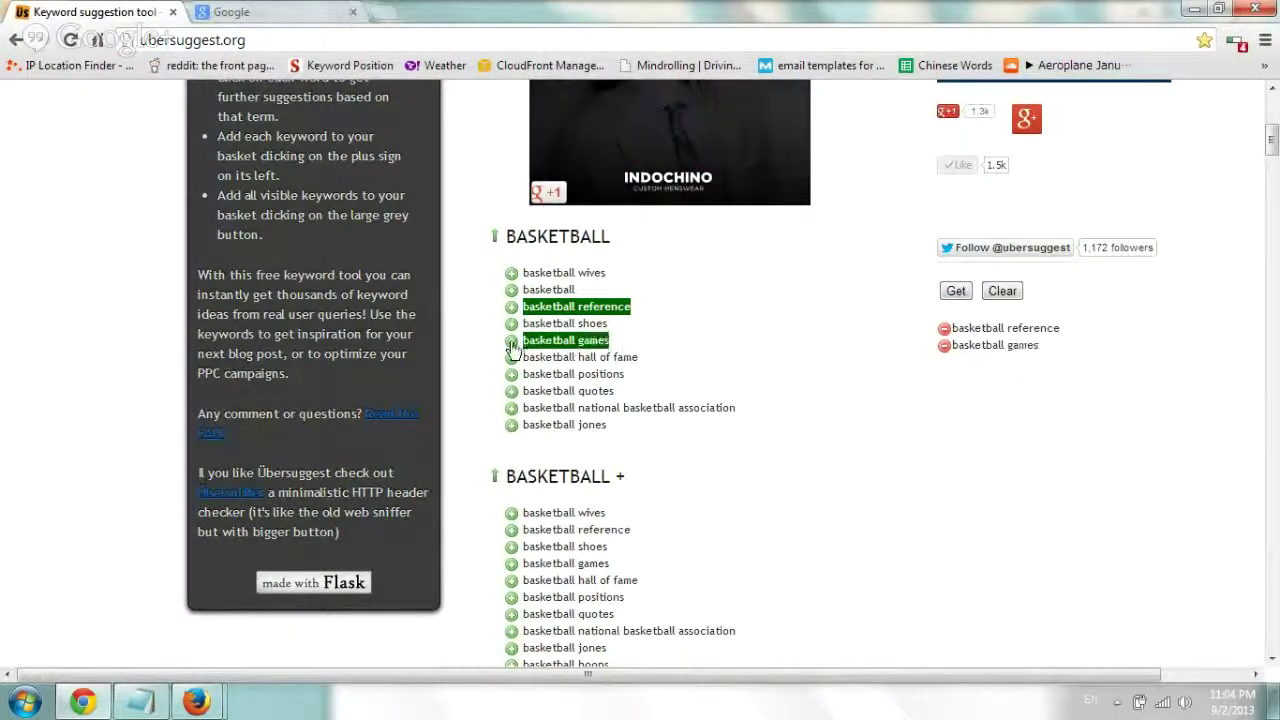
Step: Get the basket's keywords as copyable text, select the whole list, and close the Copy & Paste window
{"action": "left_click", "coordinate": [956, 291]}
{"action": "left_click", "coordinate": [531, 286]}
{"action": "key", "text": "ctrl+a"}
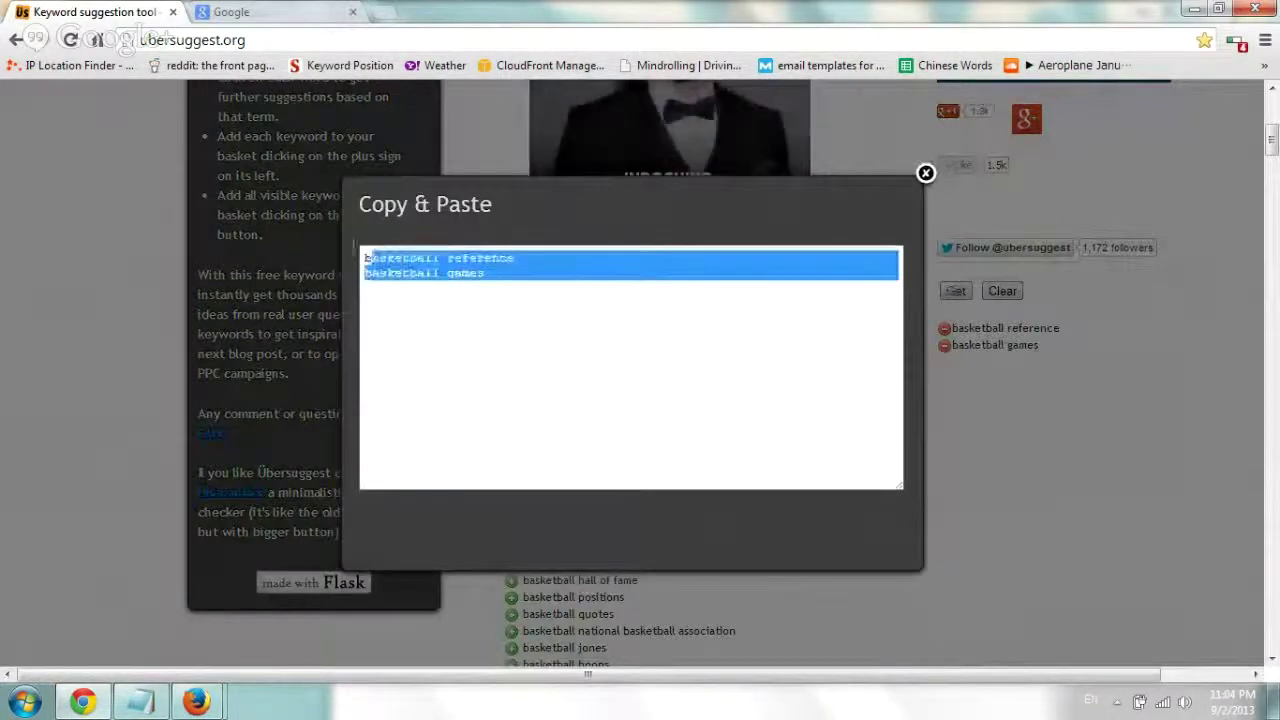
{"action": "left_click", "coordinate": [515, 287]}
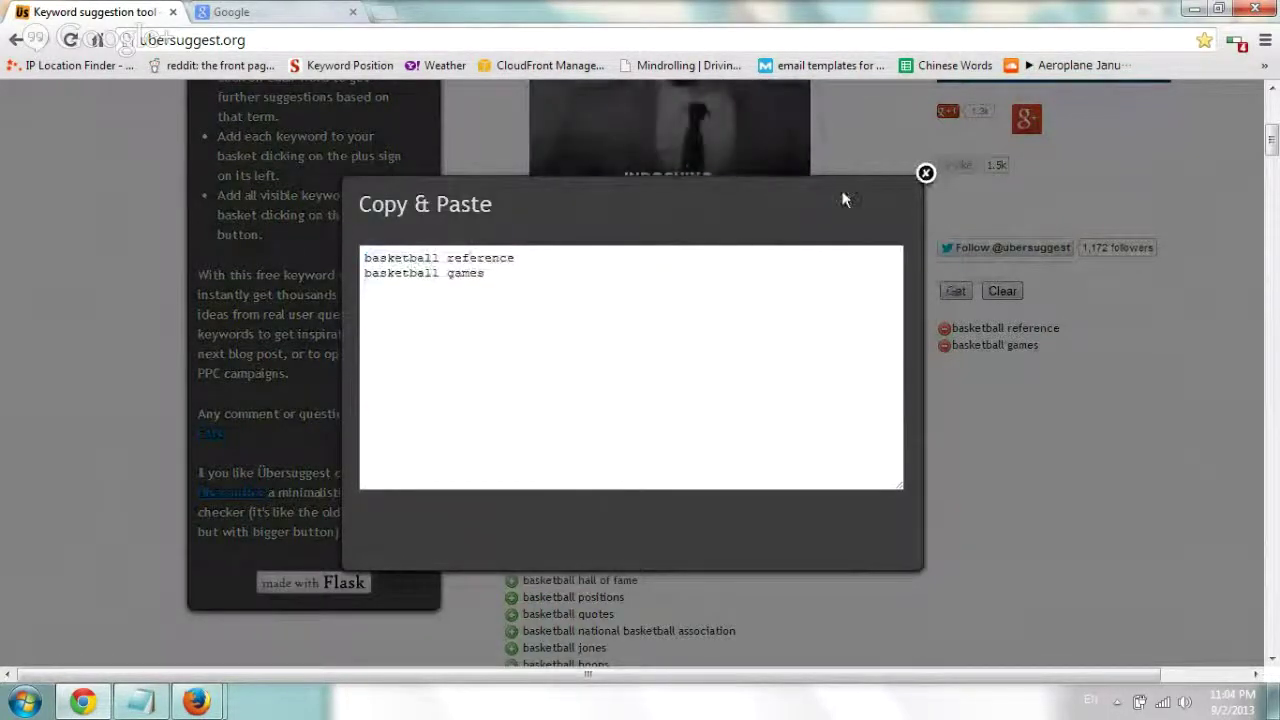
{"action": "left_click", "coordinate": [925, 173]}
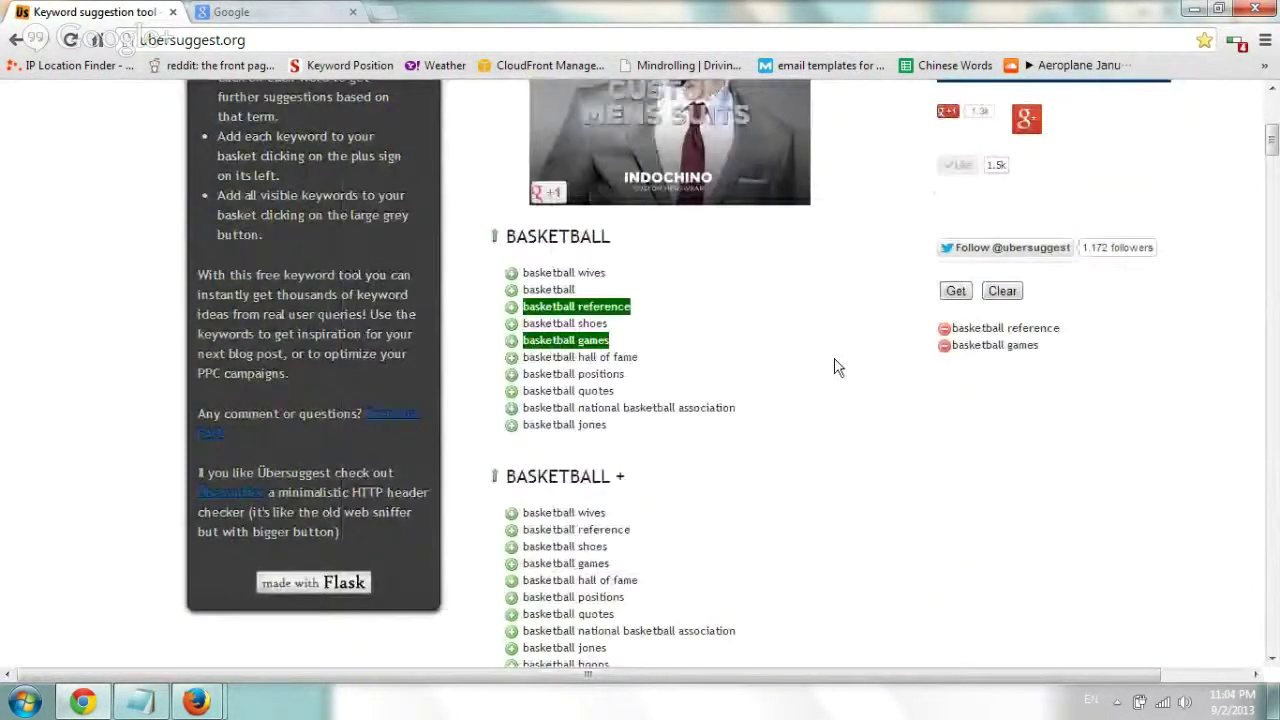
Step: Expand the further suggestions for "basketball hall of fame" and look through the alphabetical BASKETBALL keyword groups
{"action": "left_click", "coordinate": [563, 360]}
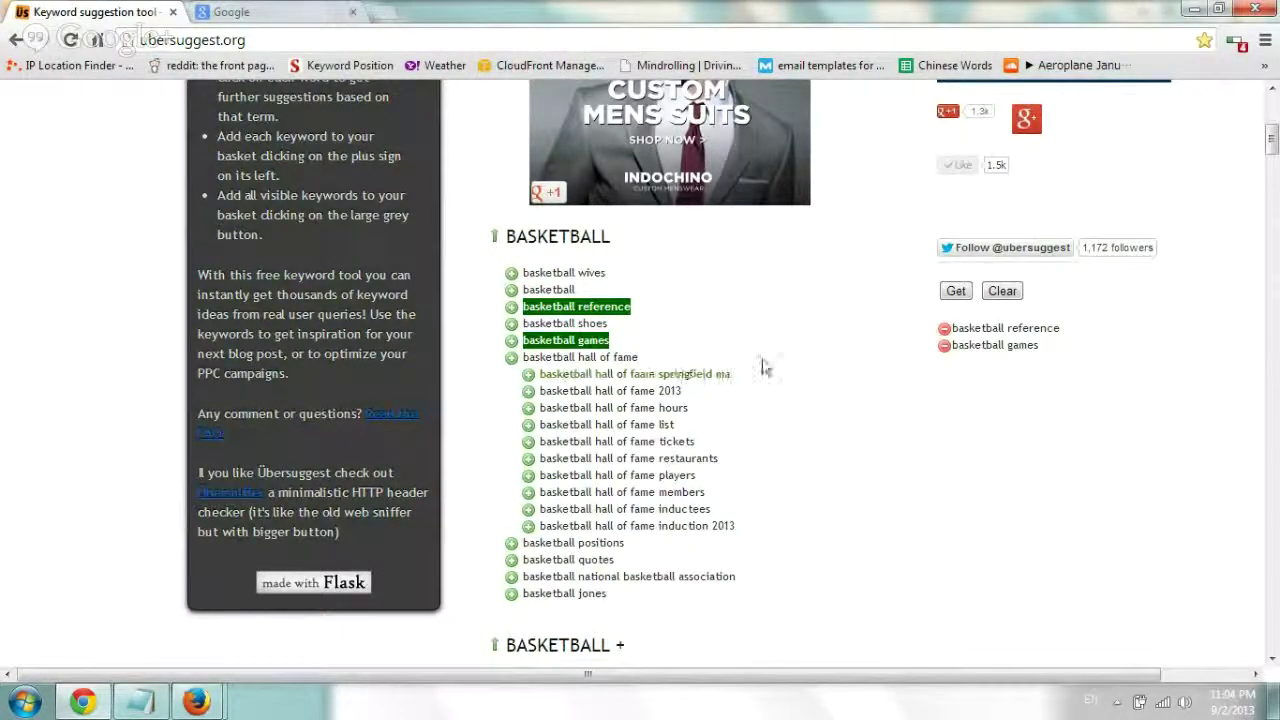
{"action": "scroll", "coordinate": [841, 351], "scroll_direction": "down", "scroll_amount": 1}
{"action": "scroll", "coordinate": [841, 351], "scroll_direction": "down", "scroll_amount": 2}
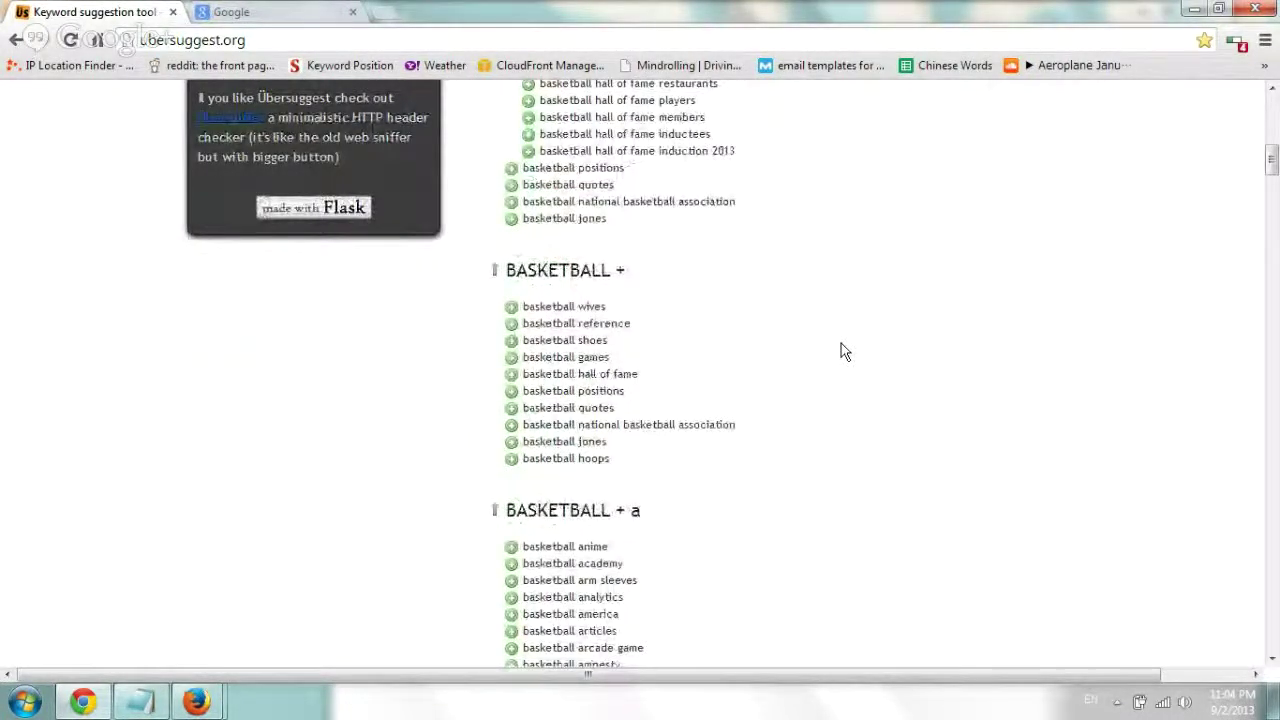
{"action": "scroll", "coordinate": [841, 351], "scroll_direction": "down", "scroll_amount": 3}
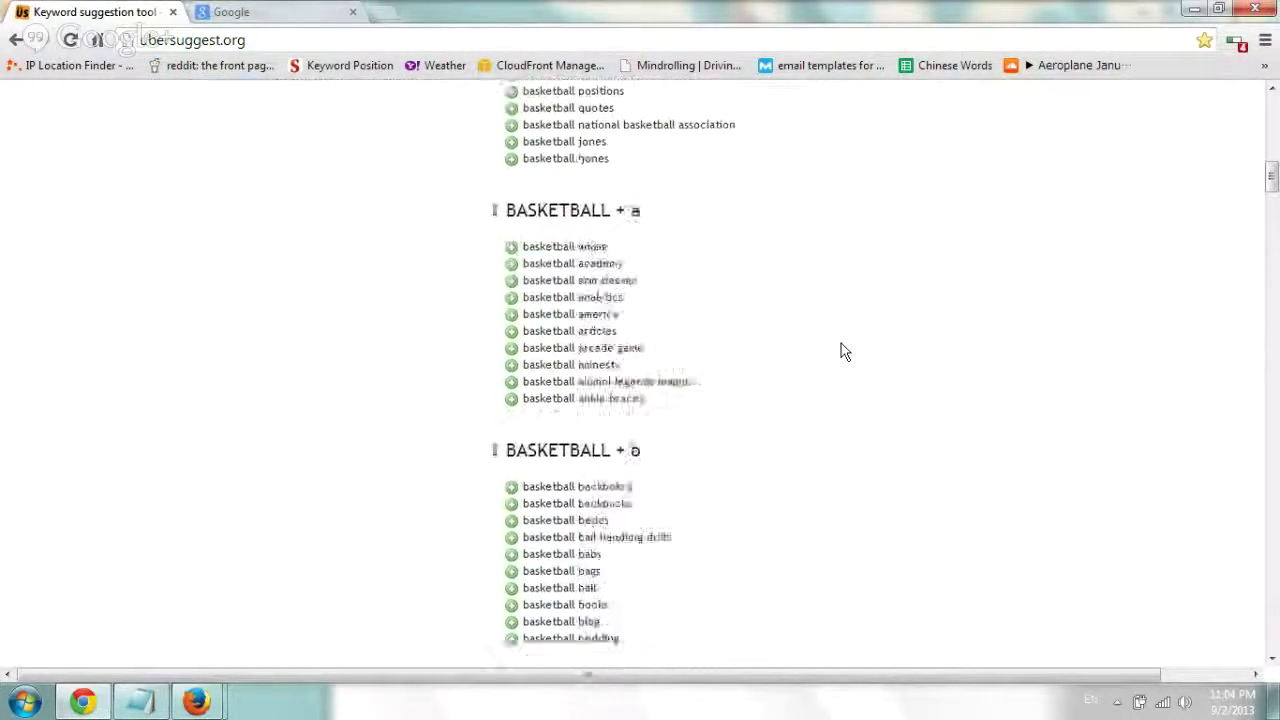
{"action": "scroll", "coordinate": [841, 351], "scroll_direction": "down", "scroll_amount": 6}
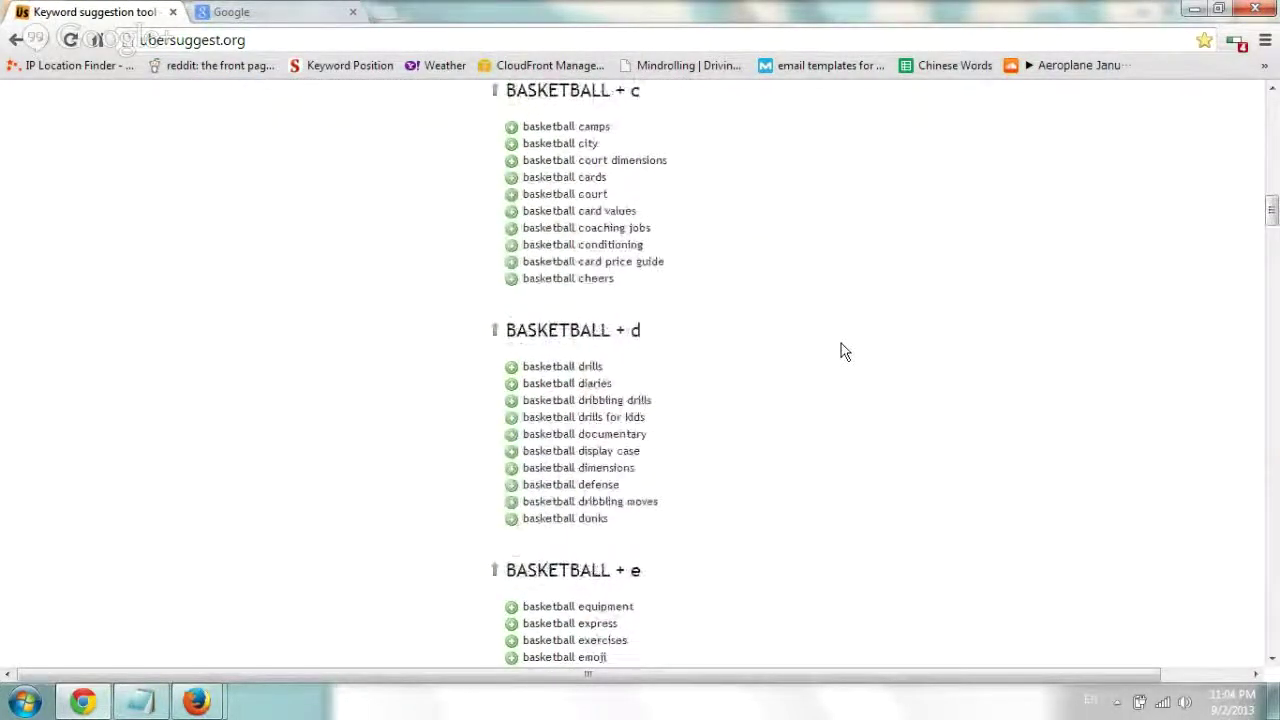
Step: Change the query to "when BASKETBALL" and request new suggestions
{"action": "key", "text": "Home"}
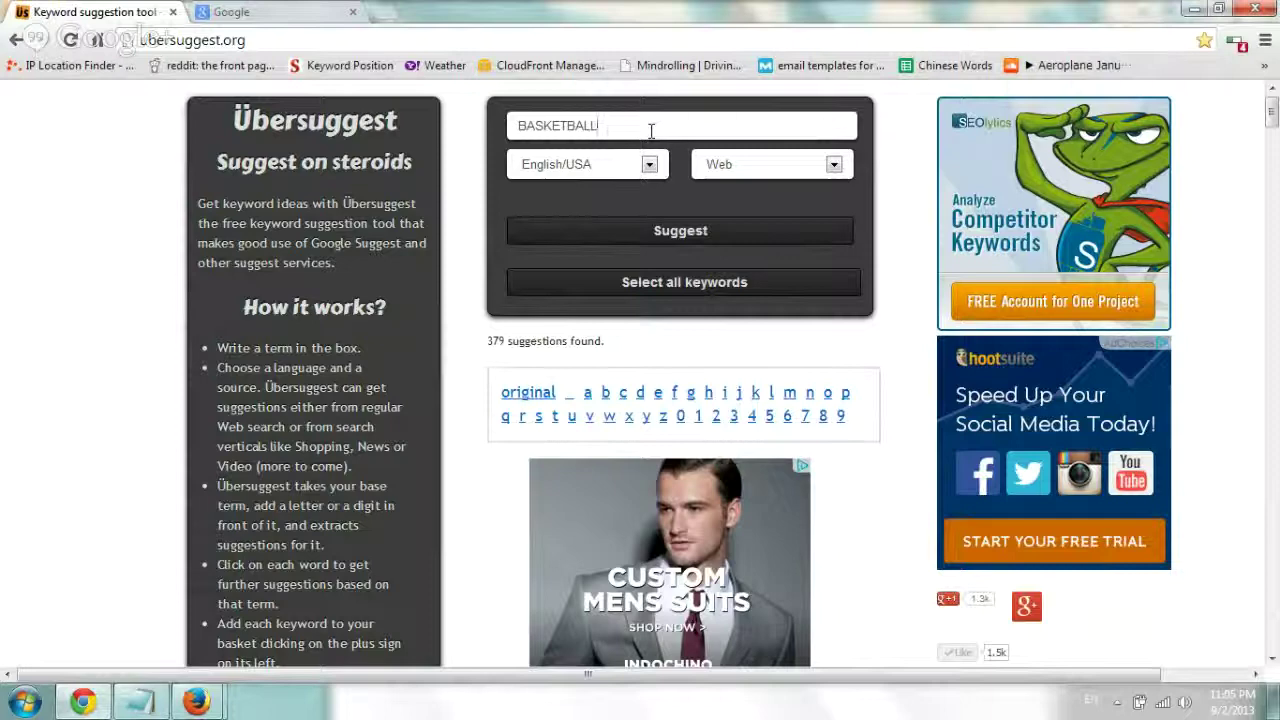
{"action": "key", "text": "Home"}
{"action": "type", "text": "when"}
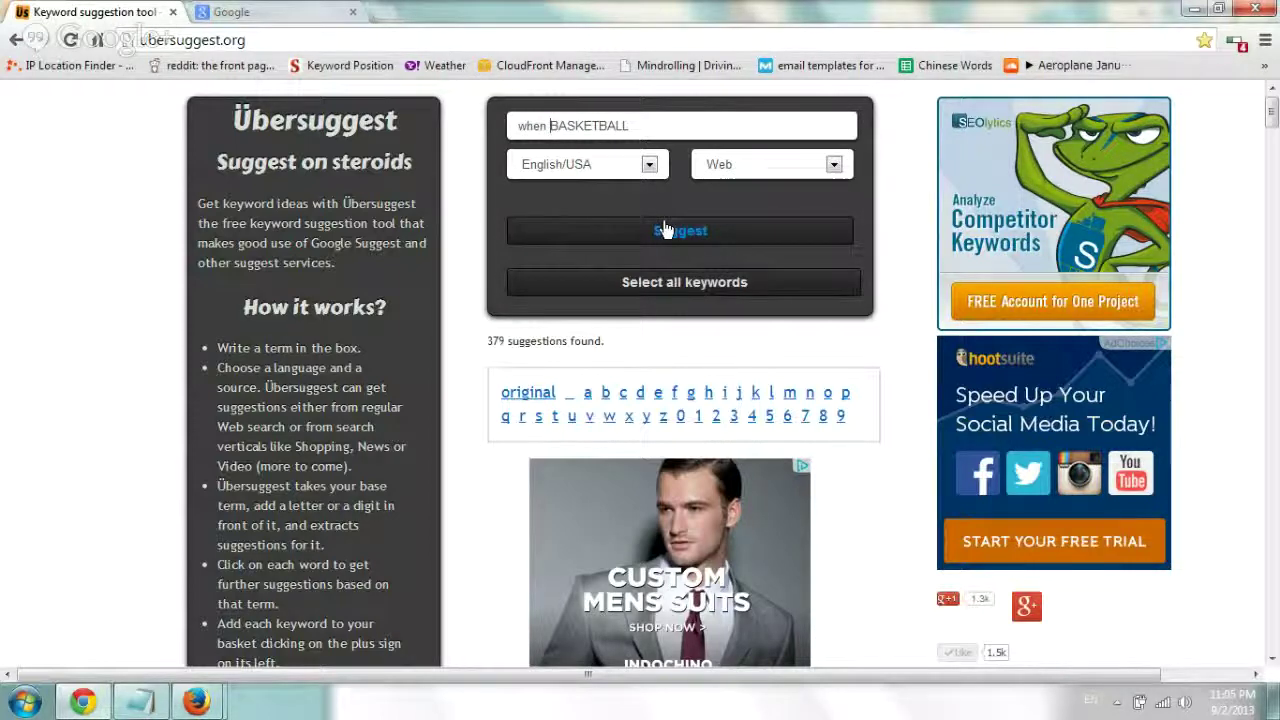
{"action": "left_click", "coordinate": [670, 230]}
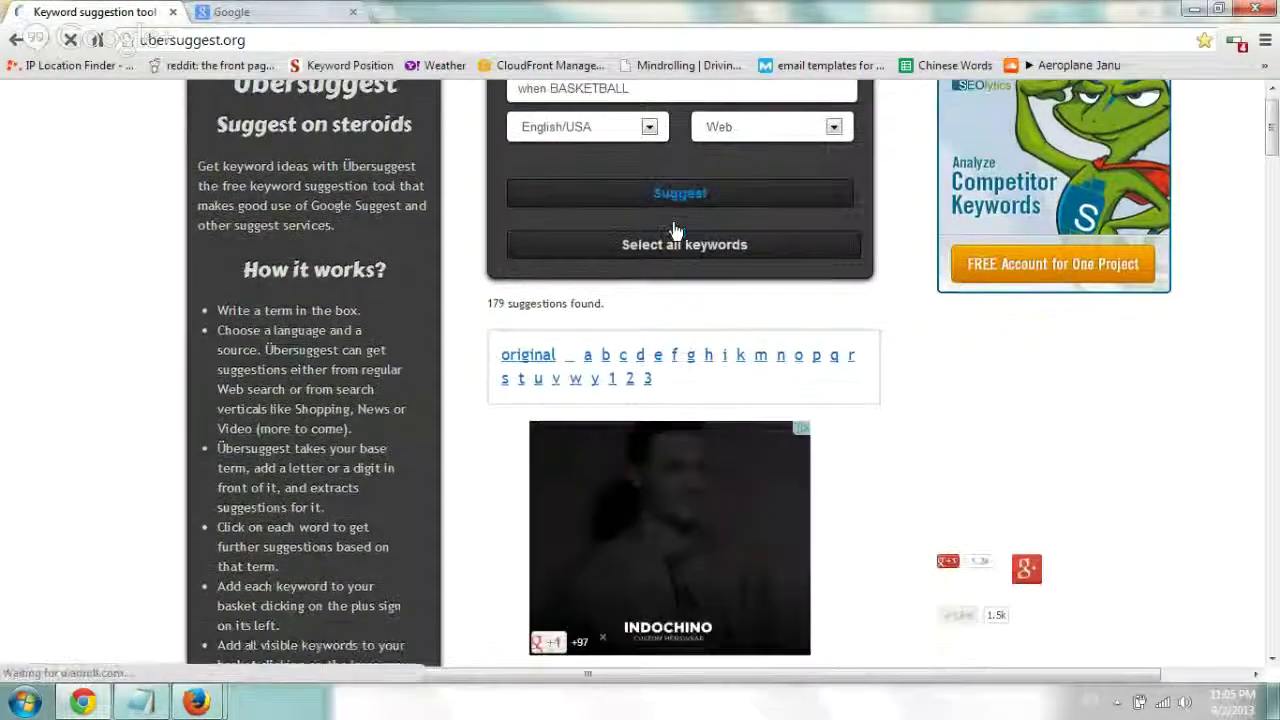
Step: Examine the alphabetical groups of question keywords suggested for "when BASKETBALL", then return to the query form
{"action": "scroll", "coordinate": [675, 230], "scroll_direction": "down", "scroll_amount": 6}
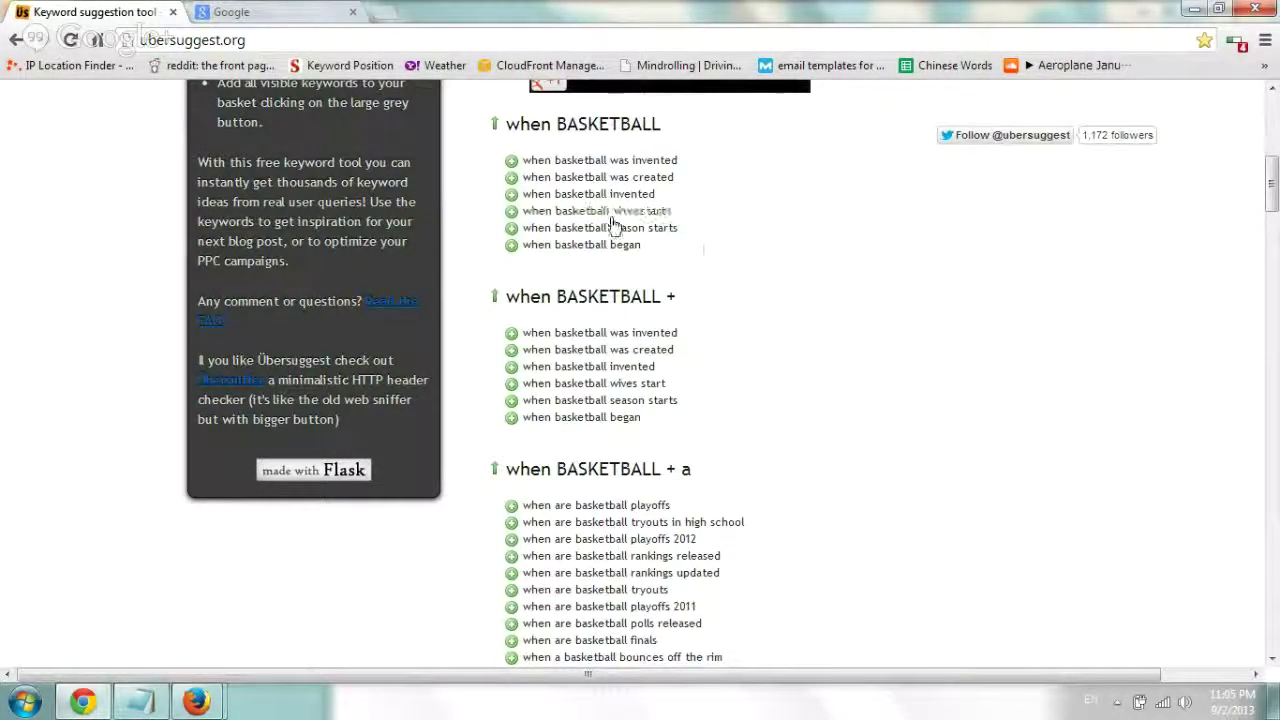
{"action": "scroll", "coordinate": [766, 334], "scroll_direction": "down", "scroll_amount": 3}
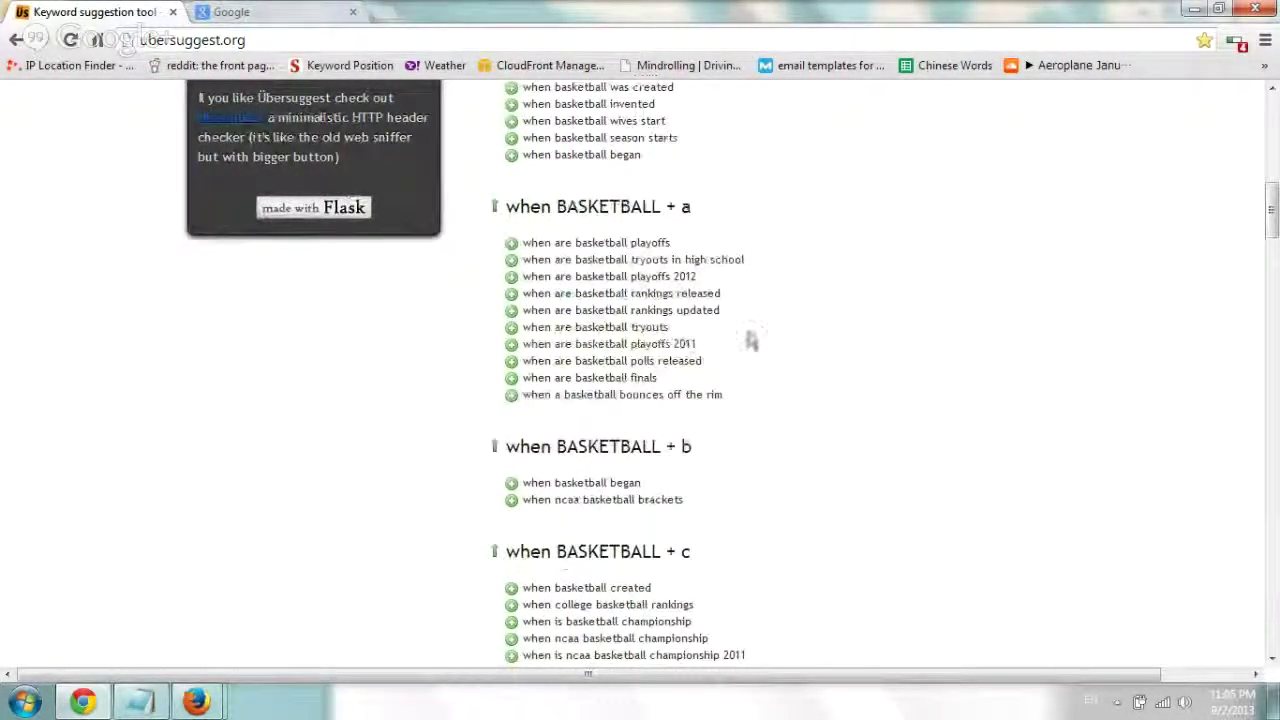
{"action": "scroll", "coordinate": [752, 341], "scroll_direction": "down", "scroll_amount": 1}
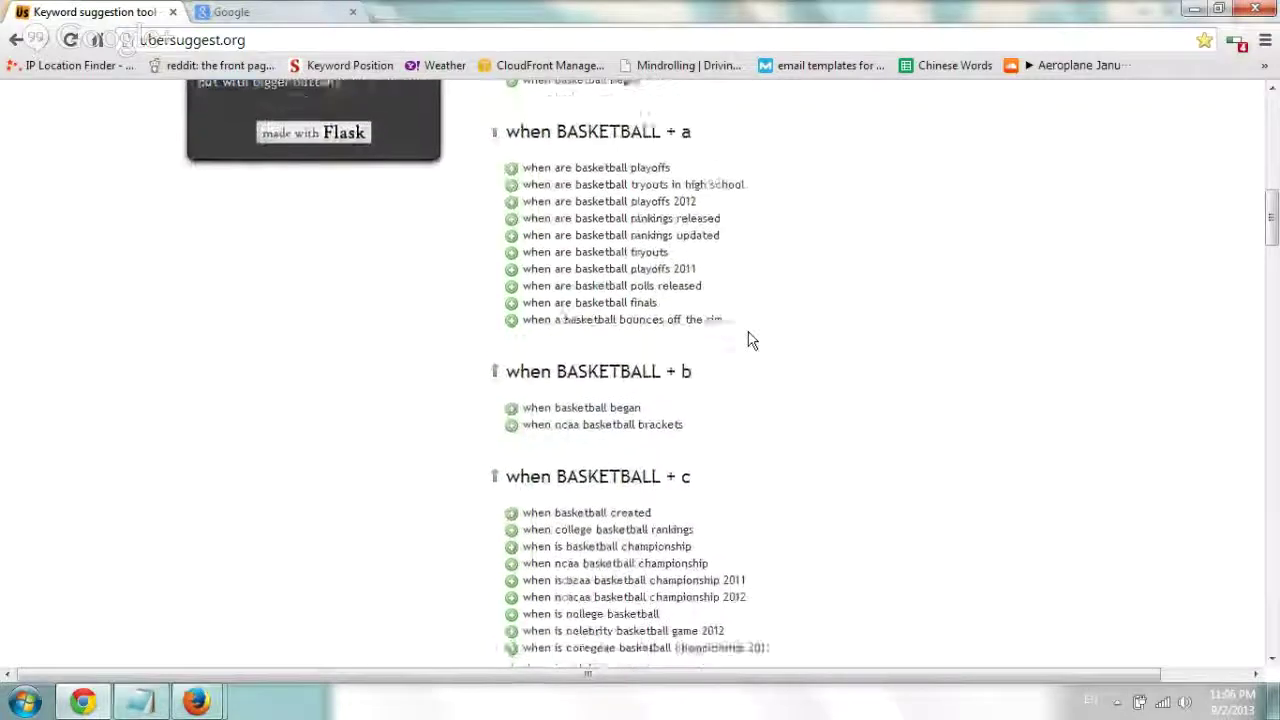
{"action": "scroll", "coordinate": [752, 341], "scroll_direction": "down", "scroll_amount": 3}
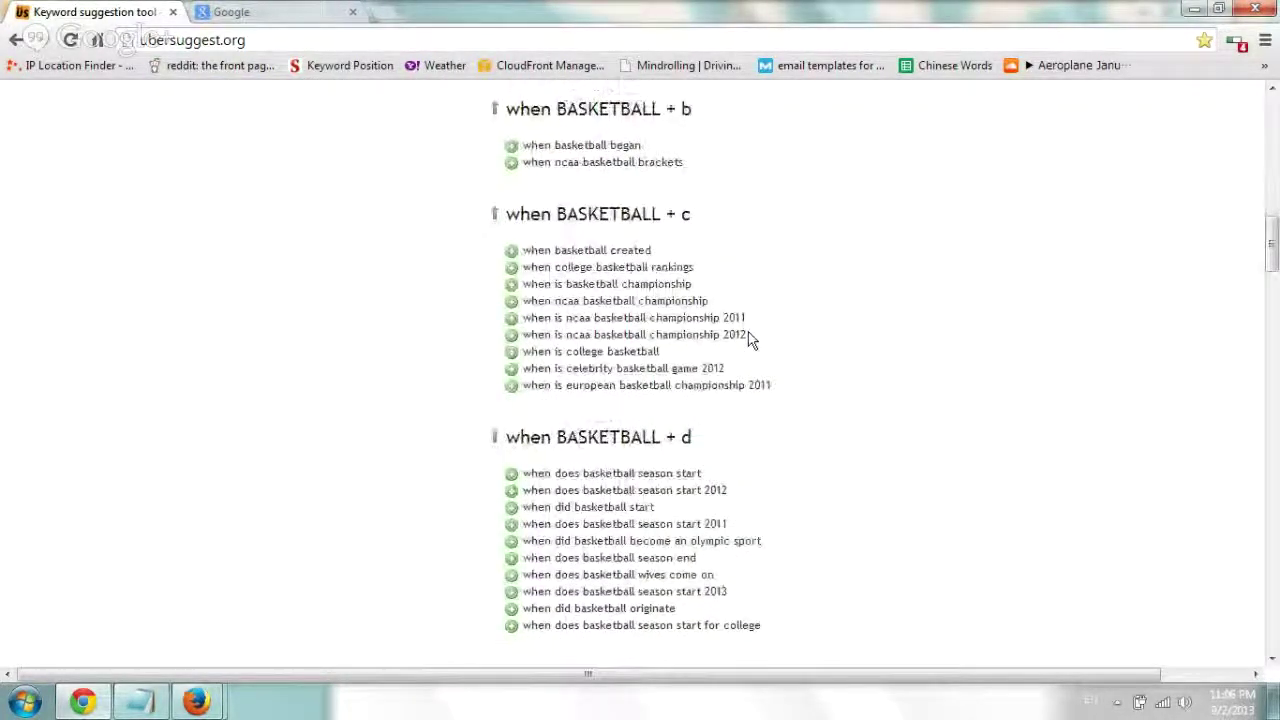
{"action": "scroll", "coordinate": [752, 341], "scroll_direction": "up", "scroll_amount": 10}
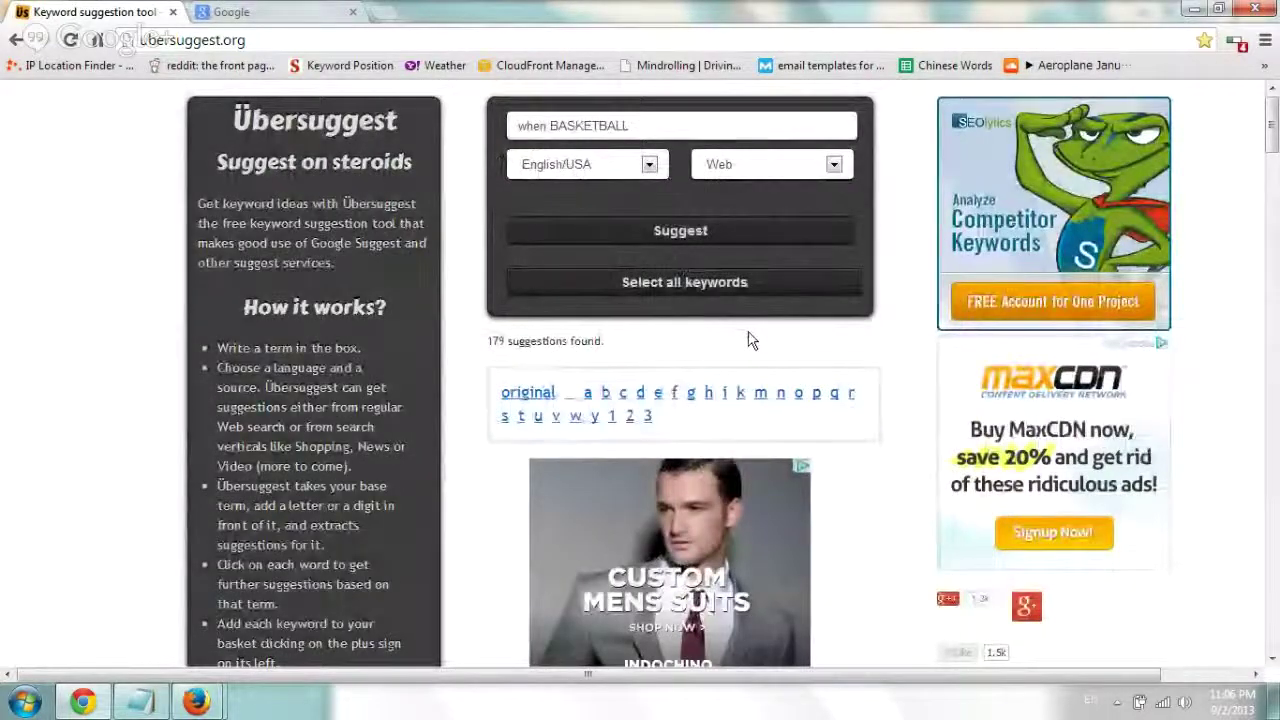
{"action": "scroll", "coordinate": [752, 341], "scroll_direction": "down", "scroll_amount": 1}
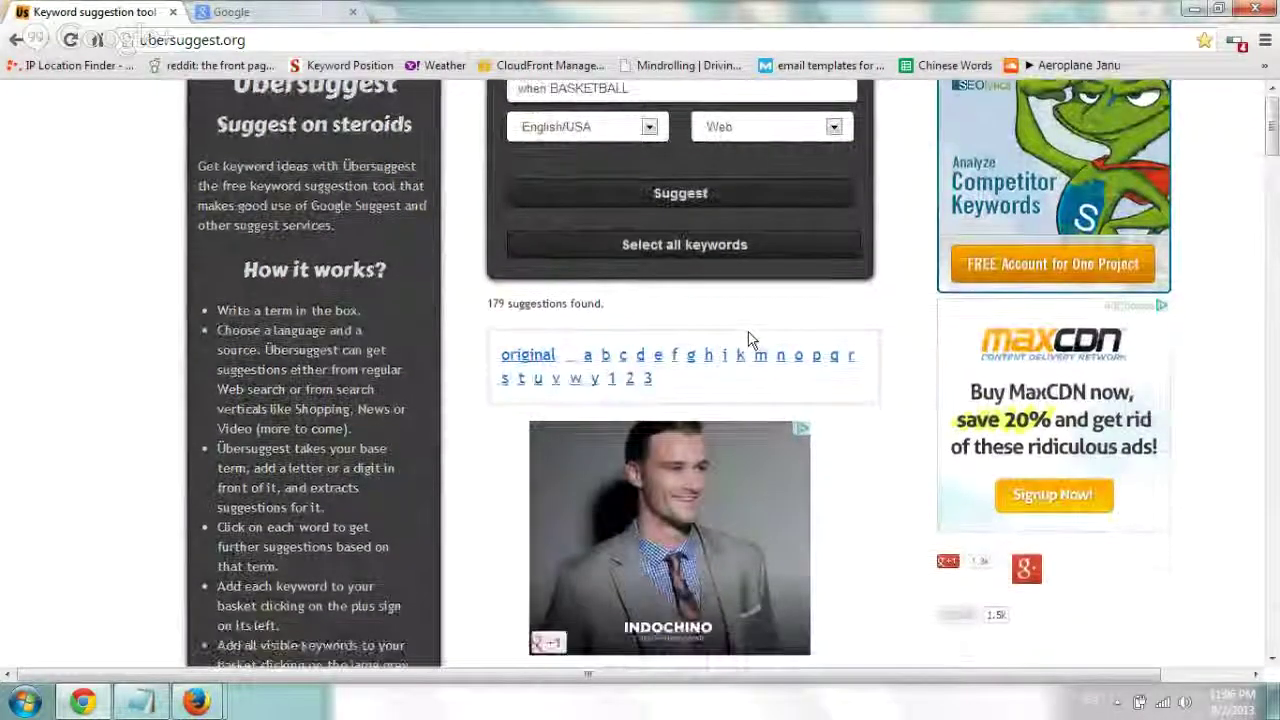
{"action": "scroll", "coordinate": [752, 341], "scroll_direction": "down", "scroll_amount": 5}
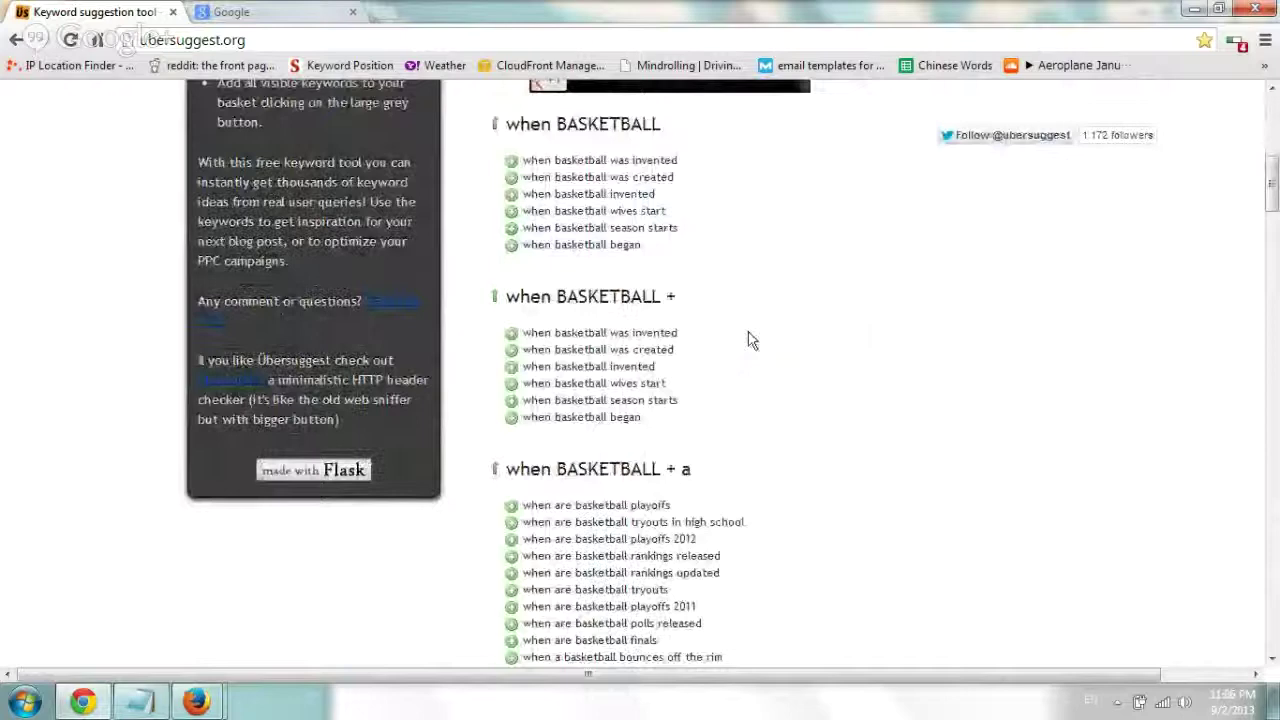
{"action": "scroll", "coordinate": [752, 341], "scroll_direction": "down", "scroll_amount": 1}
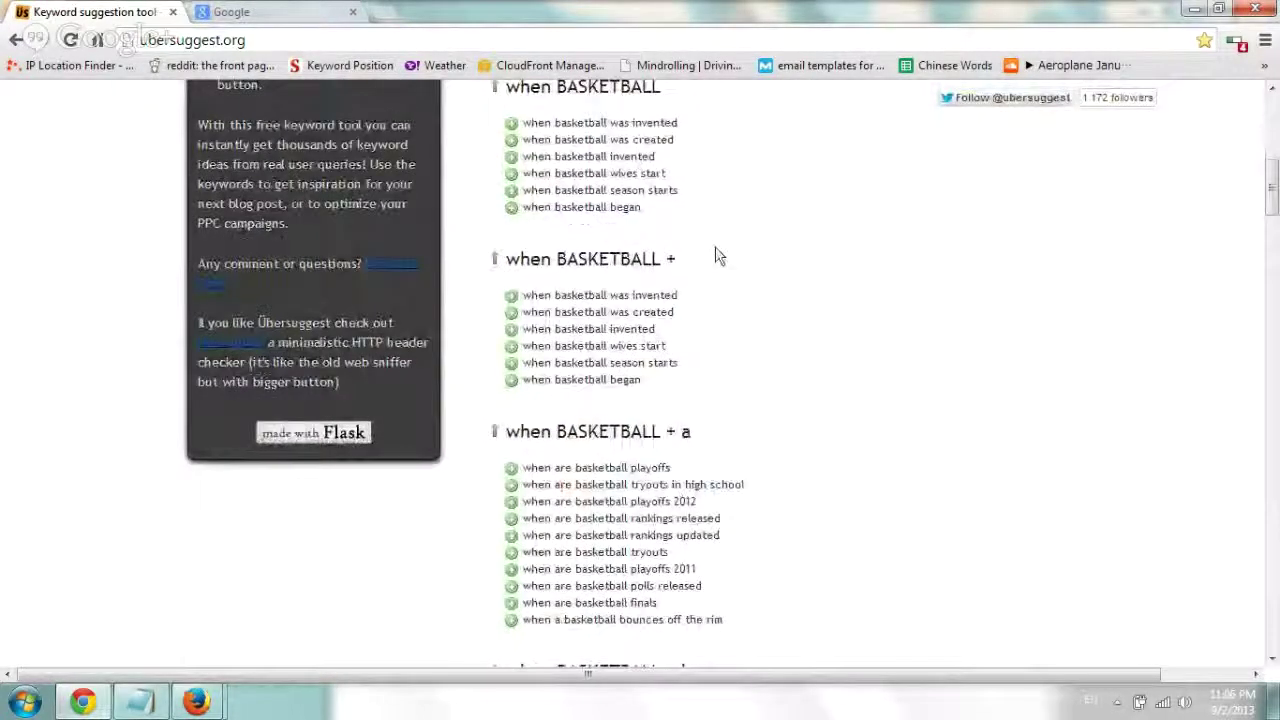
{"action": "scroll", "coordinate": [718, 256], "scroll_direction": "down", "scroll_amount": 4}
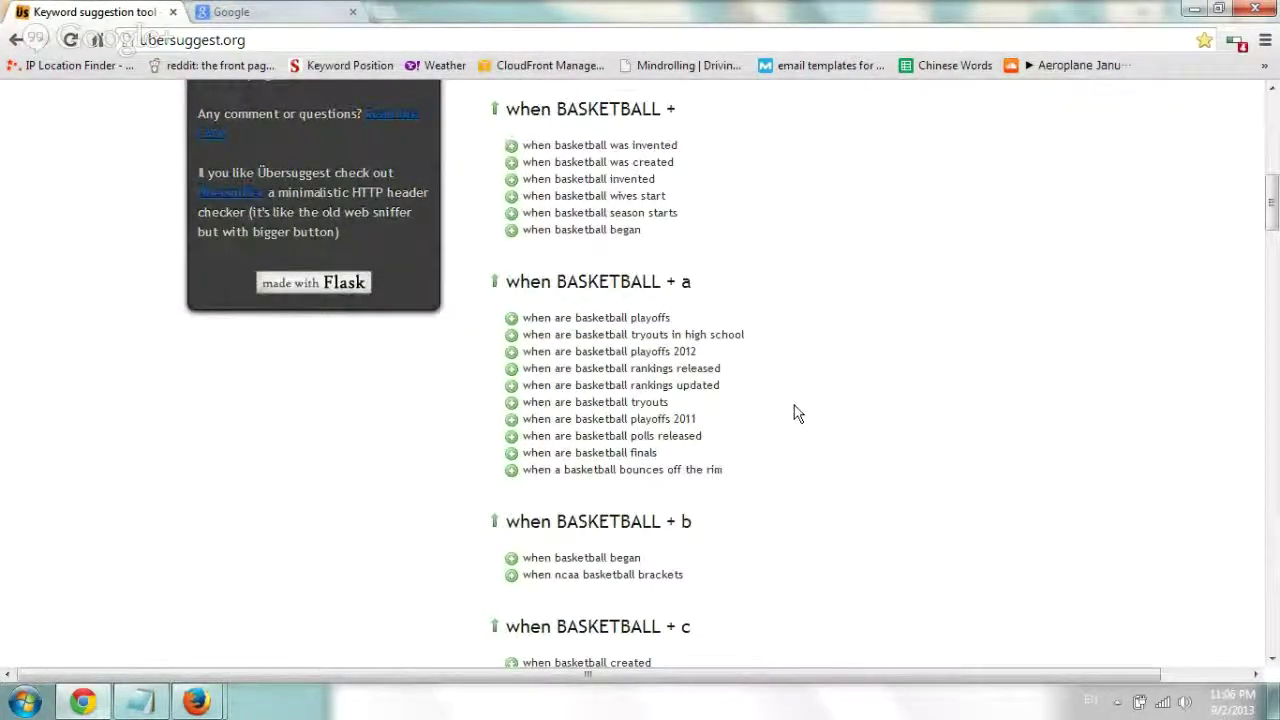
{"action": "scroll", "coordinate": [797, 413], "scroll_direction": "up", "scroll_amount": 10}
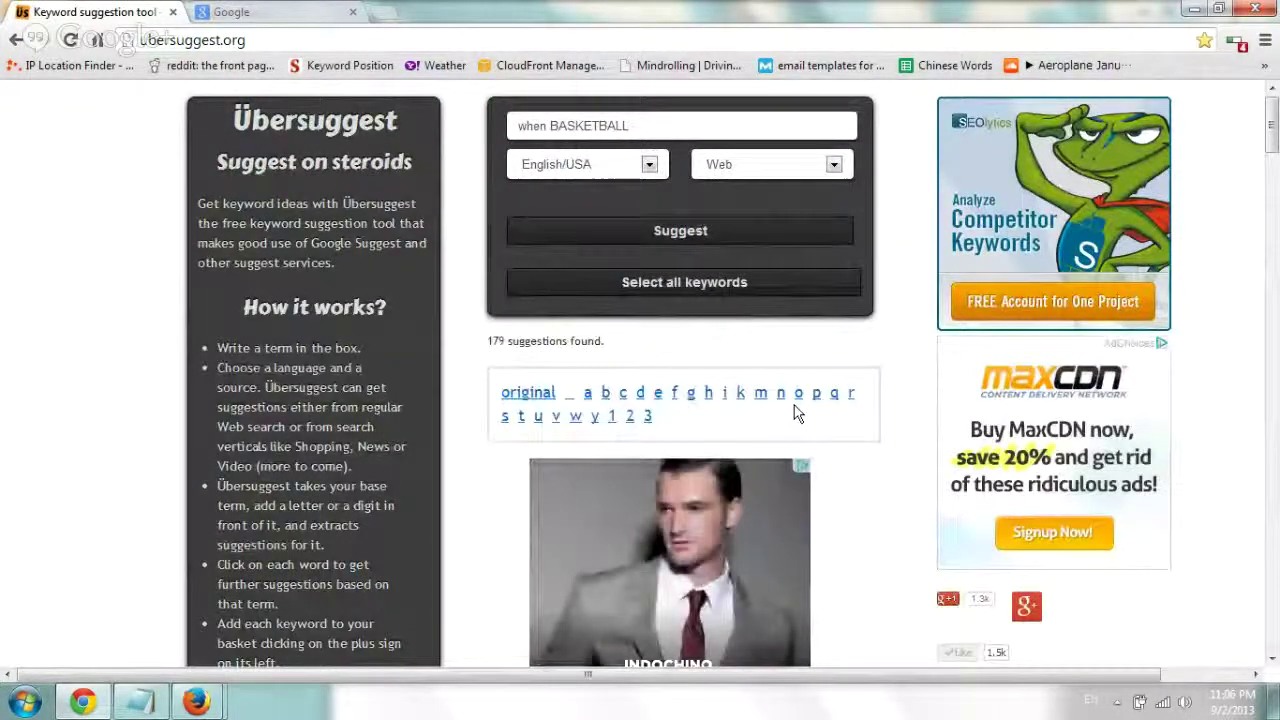